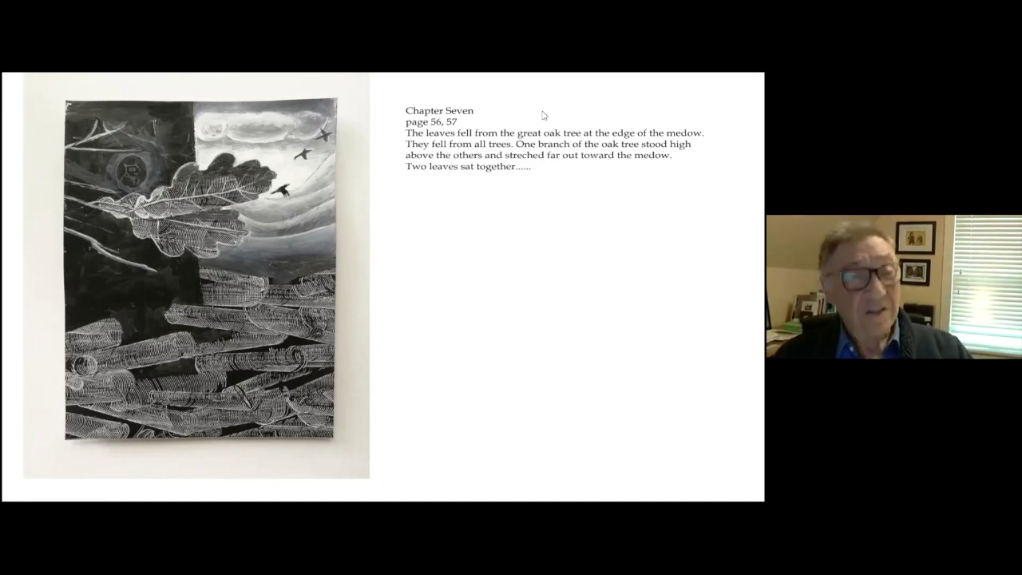
- Step the slideshow back to Chapter Six, then forward to the Chapter Nine deer-herd slide
key("Left")
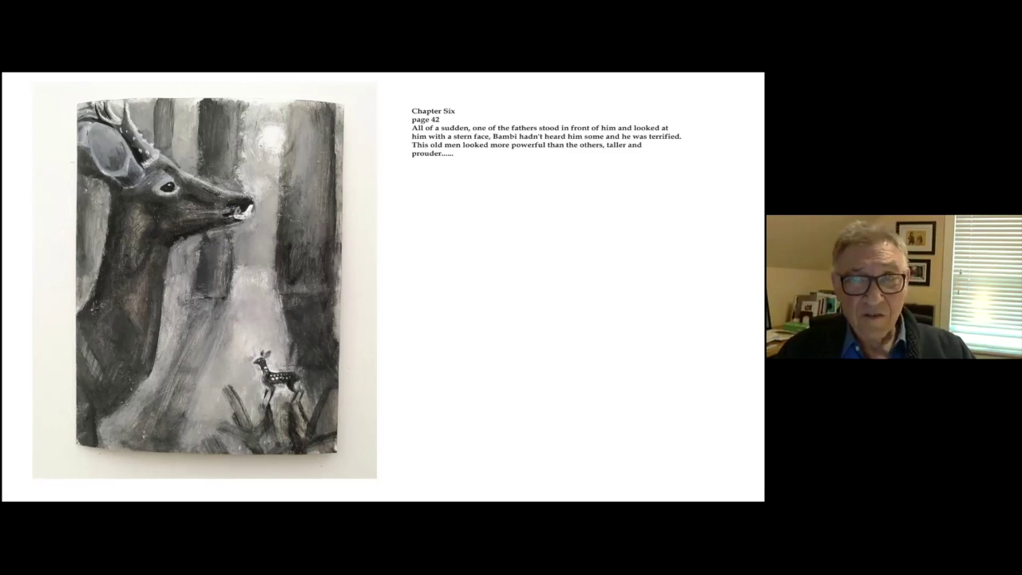
key("Right")
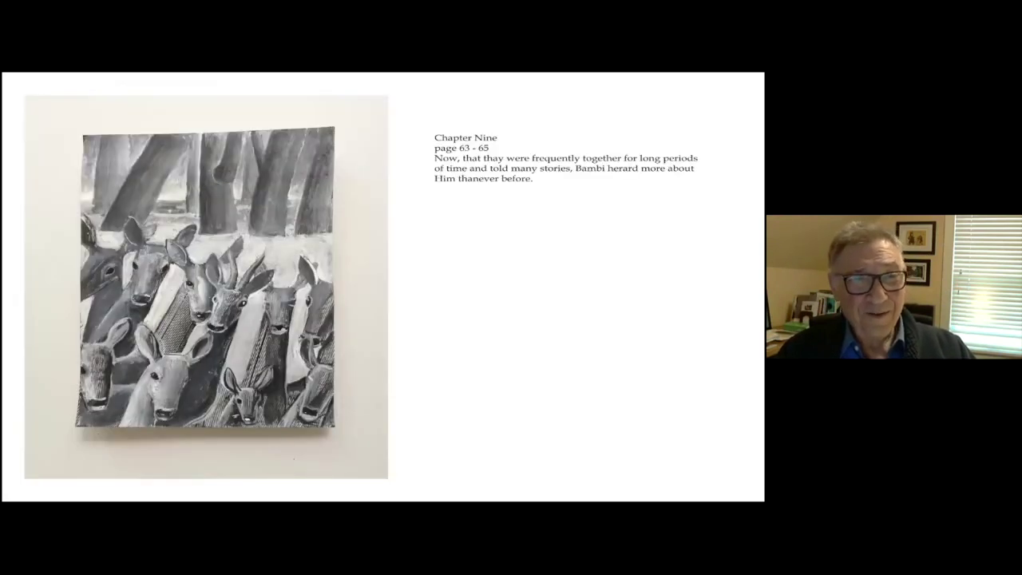
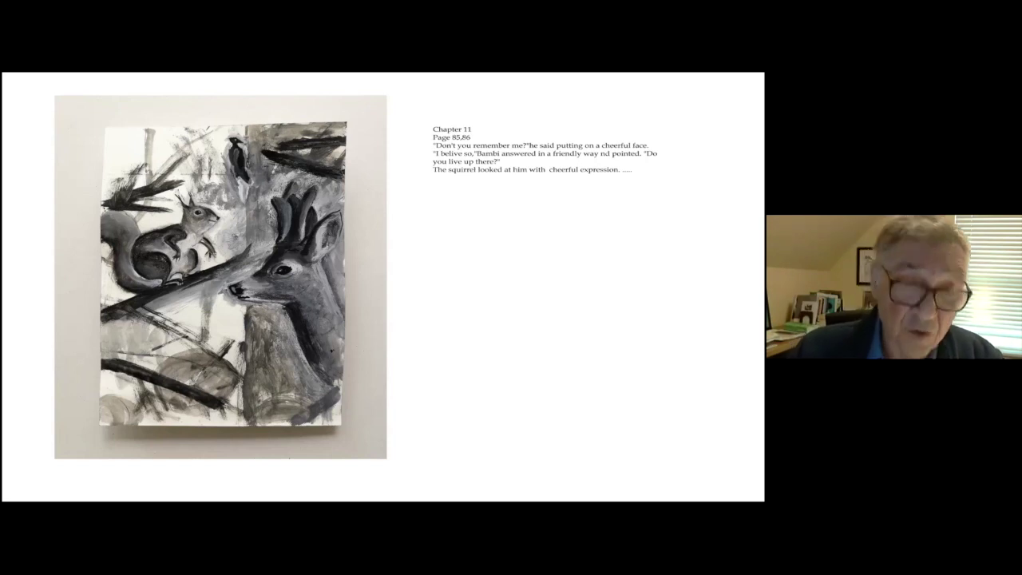
- Advance past the Chapter 12 colliding-deer slide to the Chapter Fourteen, page 105 hunter slide
key("Right")
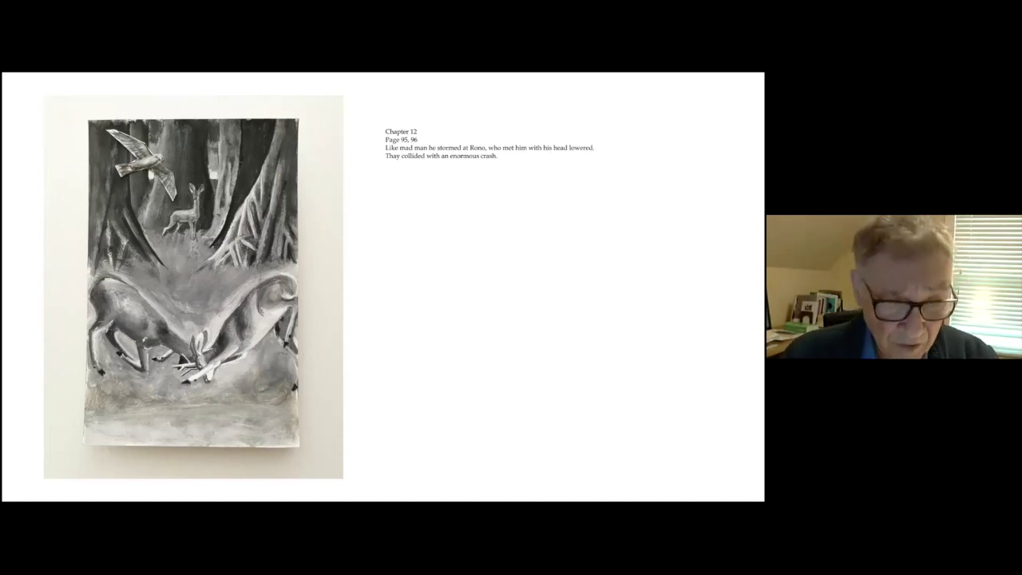
key("Right")
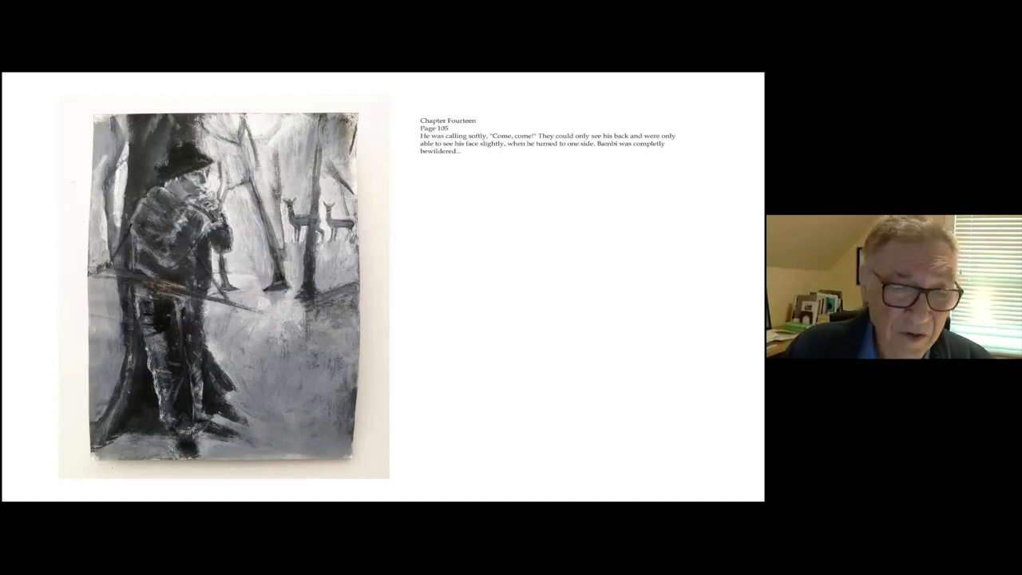
- Advance one slide to the Chapter Nineteen XIX, page 126 fallen-deer painting
key("Right")
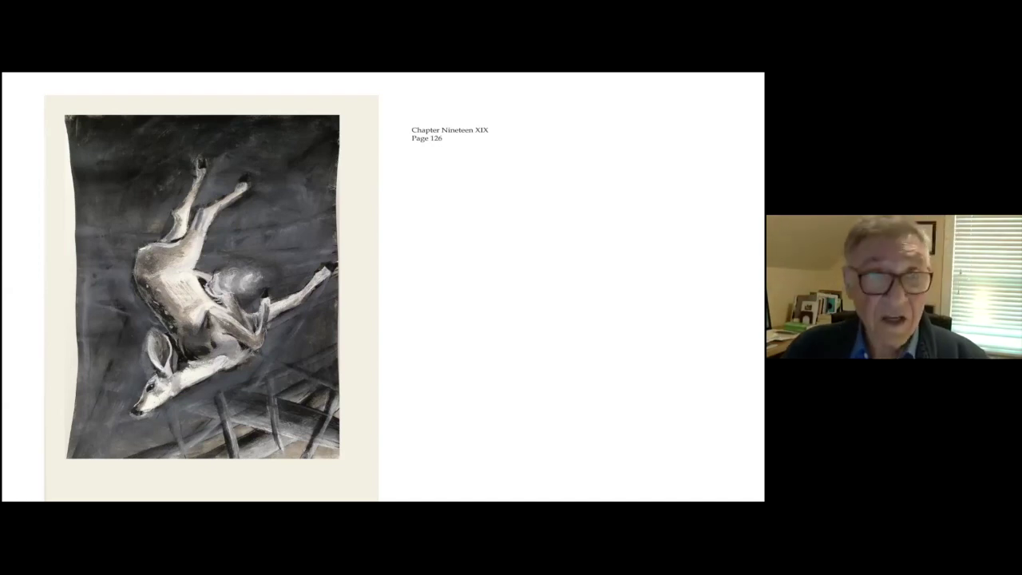
- Advance past Marena's quote to Gobo to the Chapter XXI, page 140 slide
key("Right")
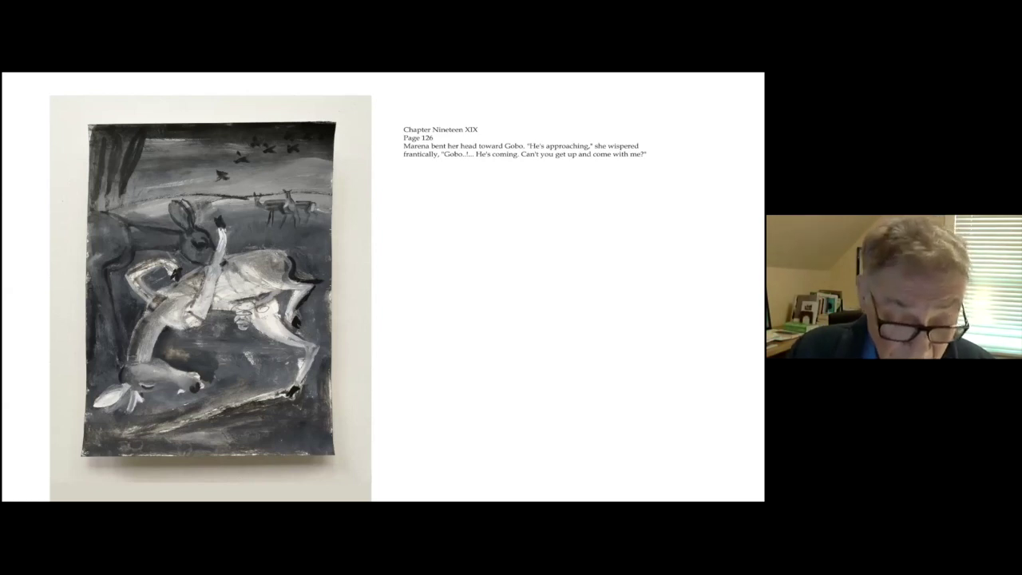
key("Right")
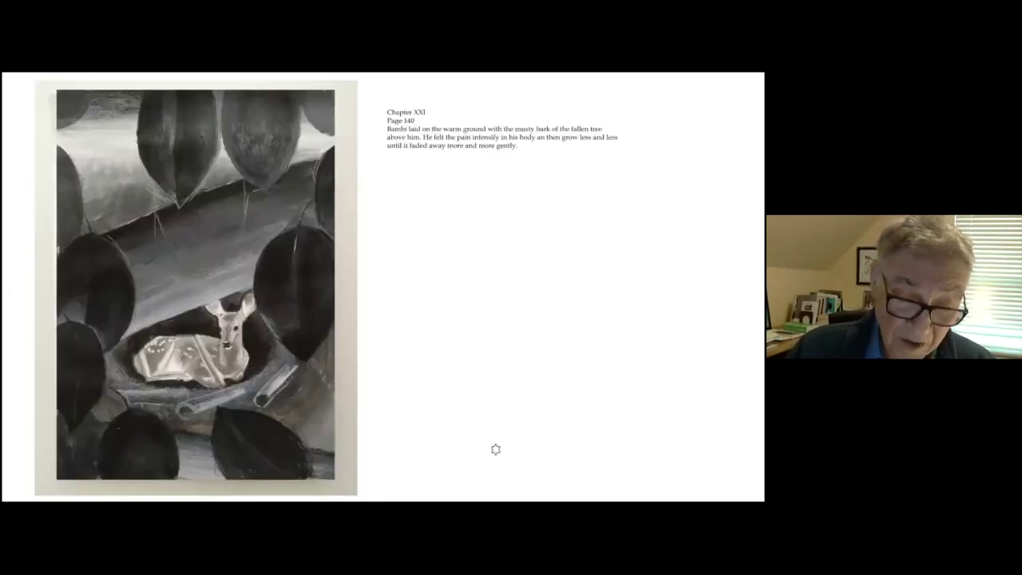